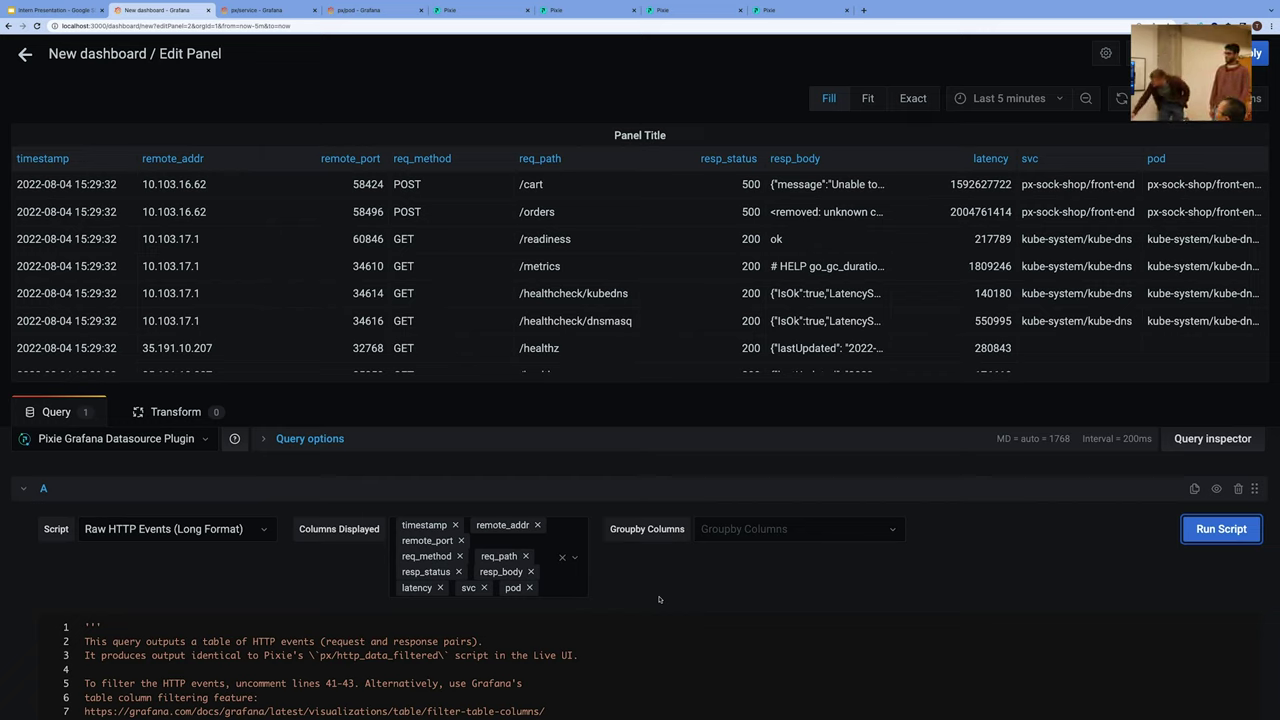
Scroll through the raw HTTP events table from timestamp to pod columns.
scroll(578, 655, "down", 2)
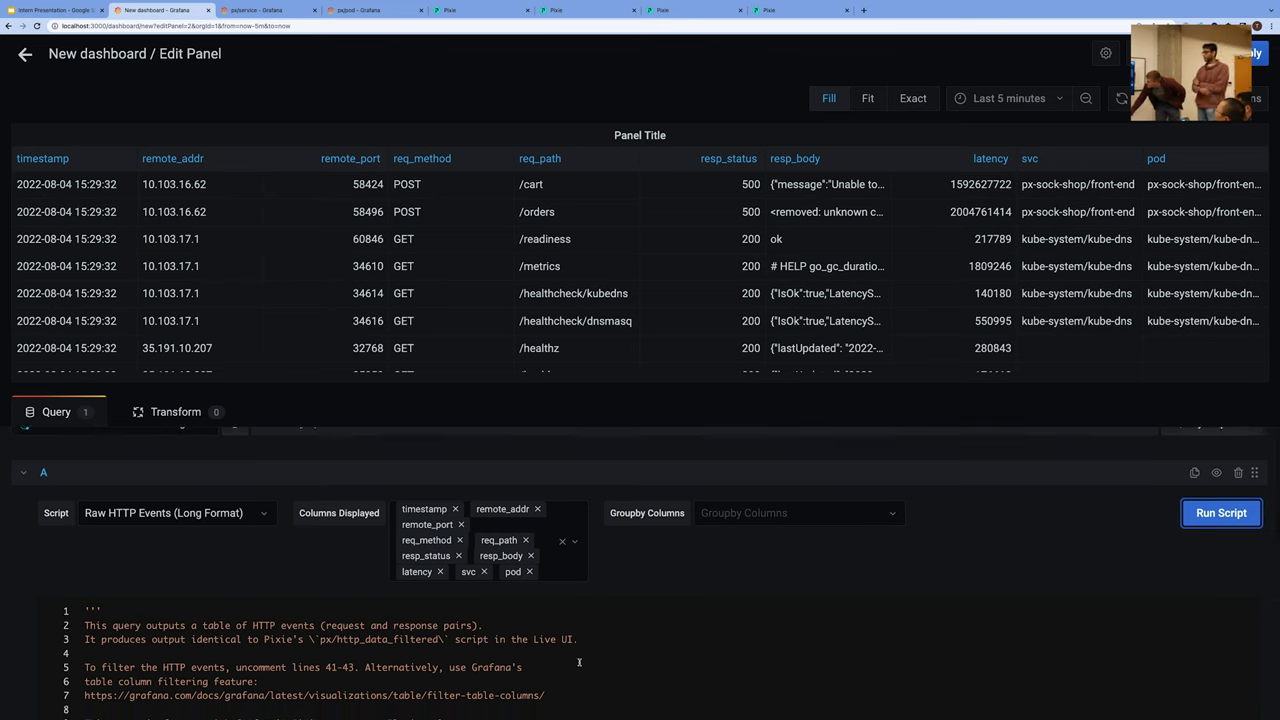
scroll(578, 661, "up", 1)
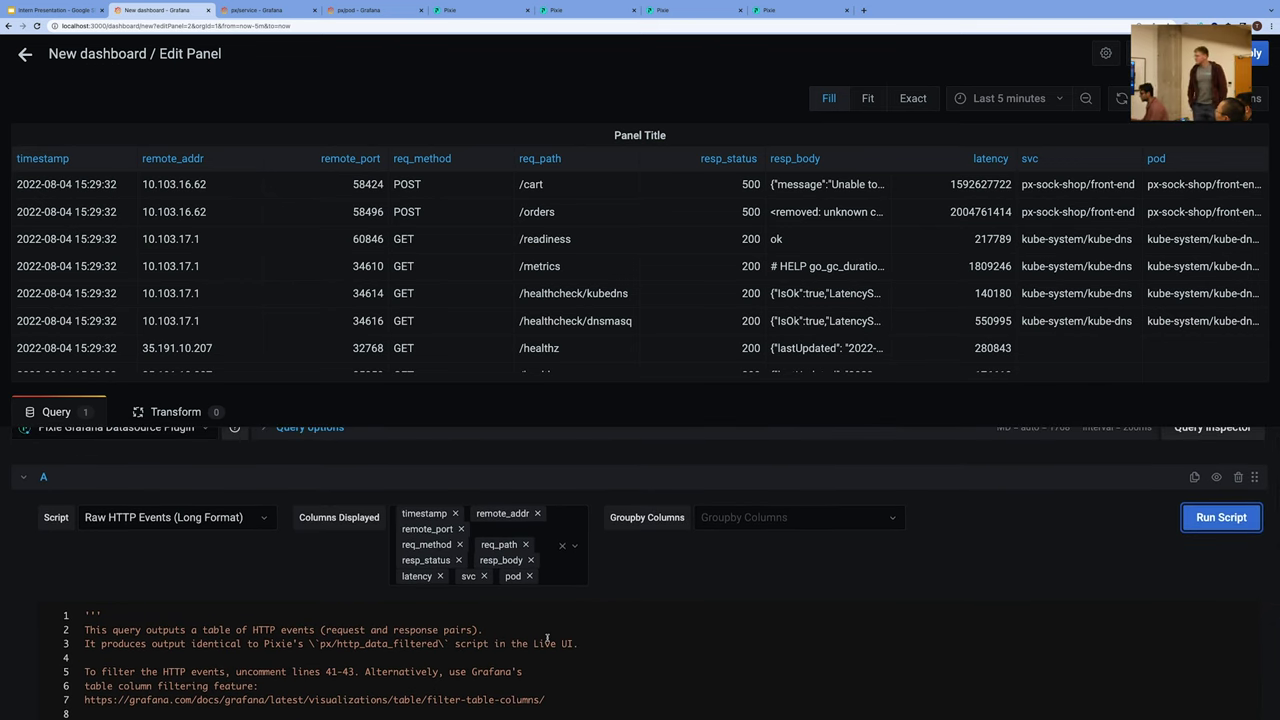
Keep the Raw HTTP Events script and group the events by timestamp, rerunning the query.
left_click(262, 524)
scroll(229, 557, "down", 2)
scroll(229, 557, "down", 6)
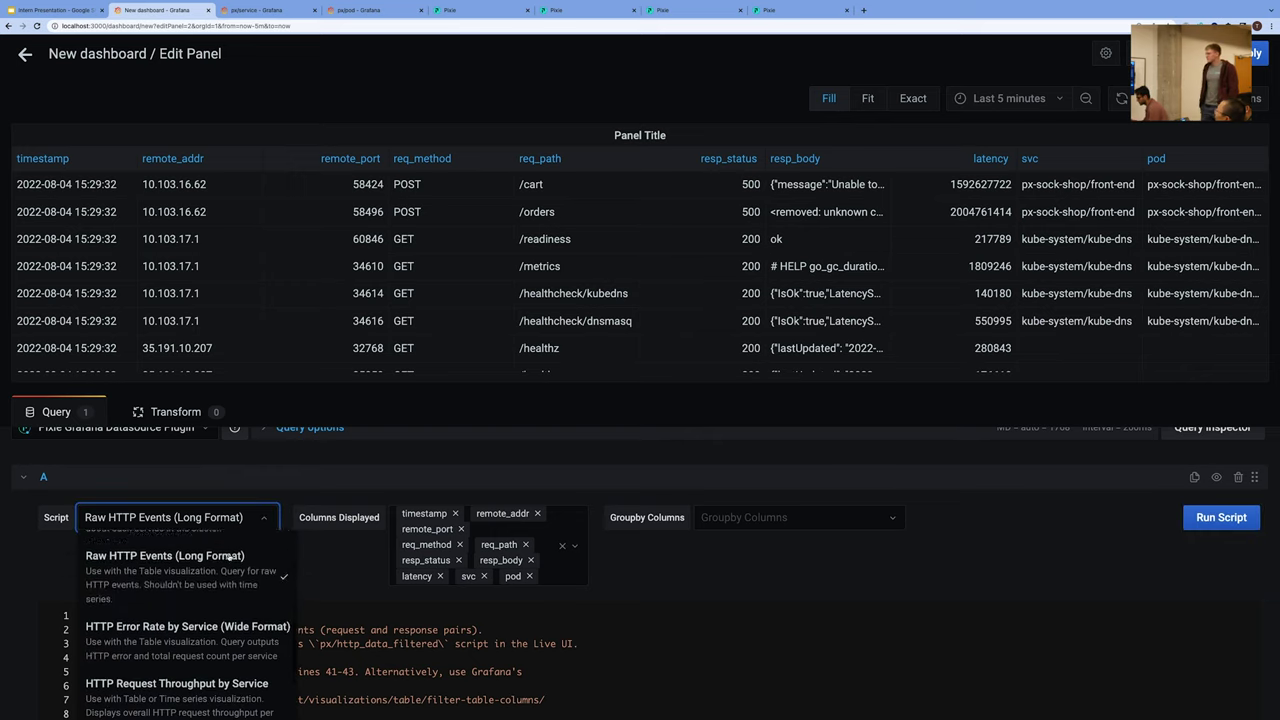
scroll(229, 557, "down", 4)
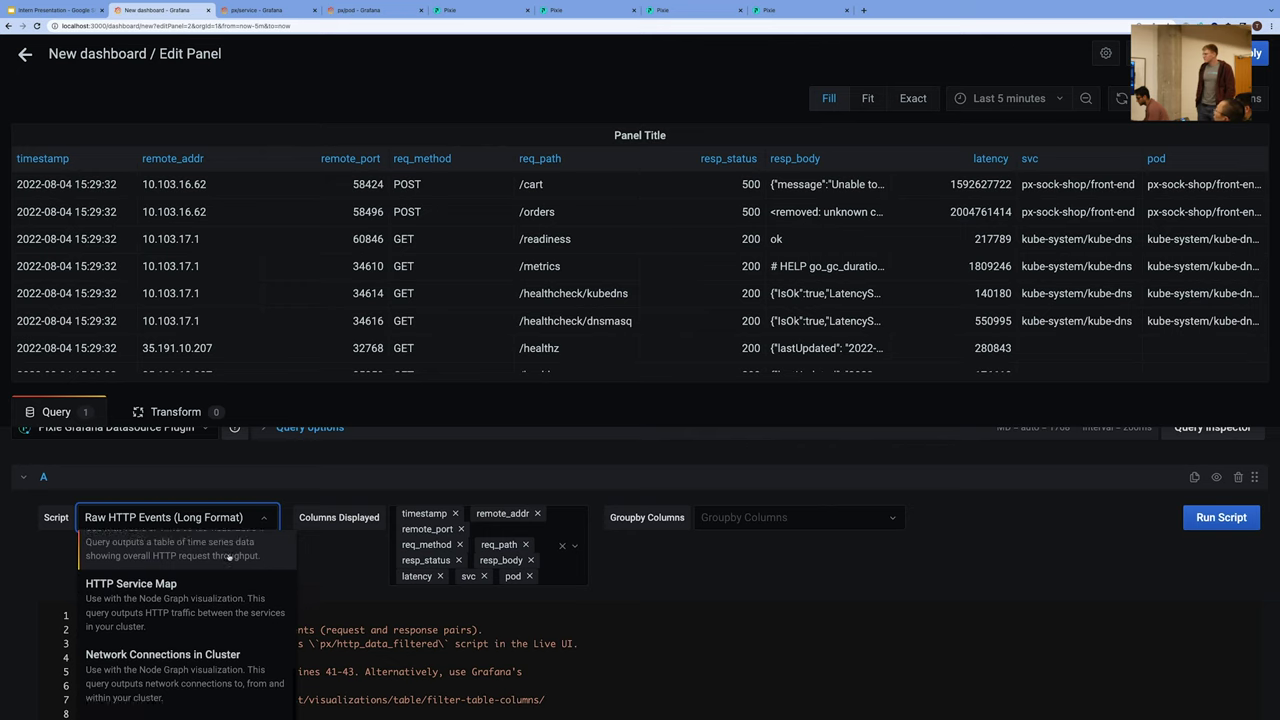
left_click(322, 581)
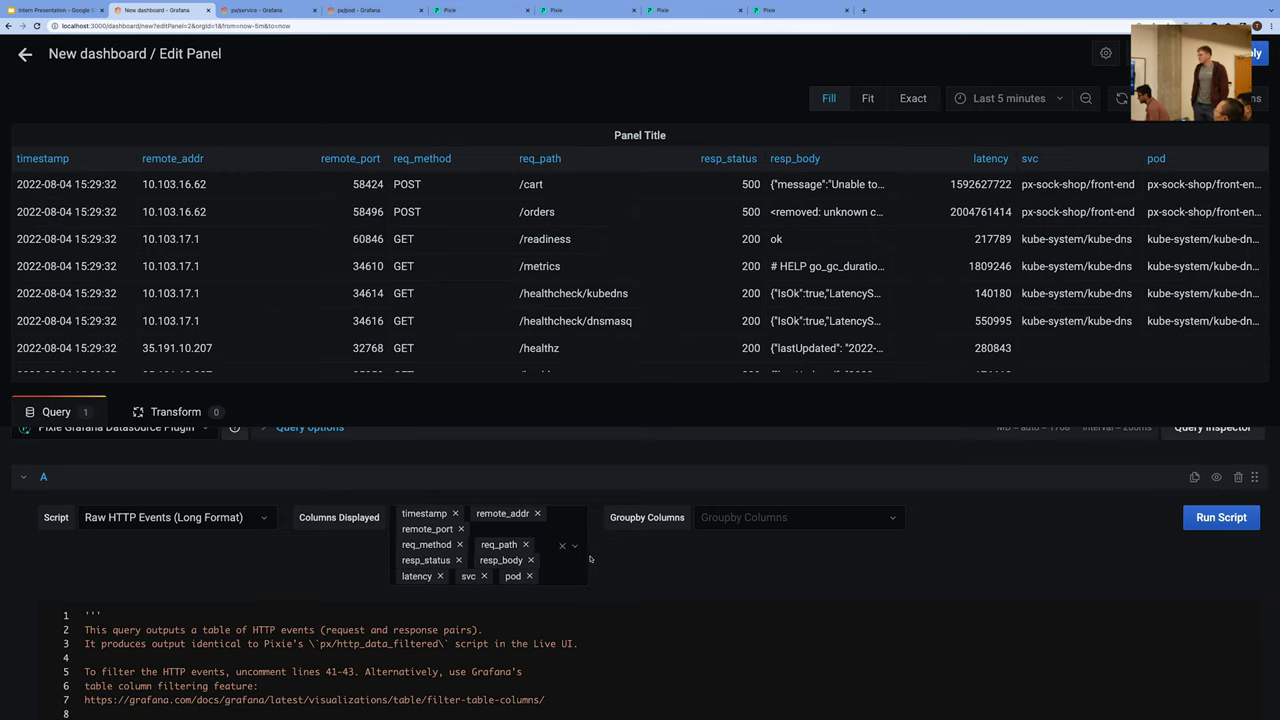
scroll(640, 575, "down", 1)
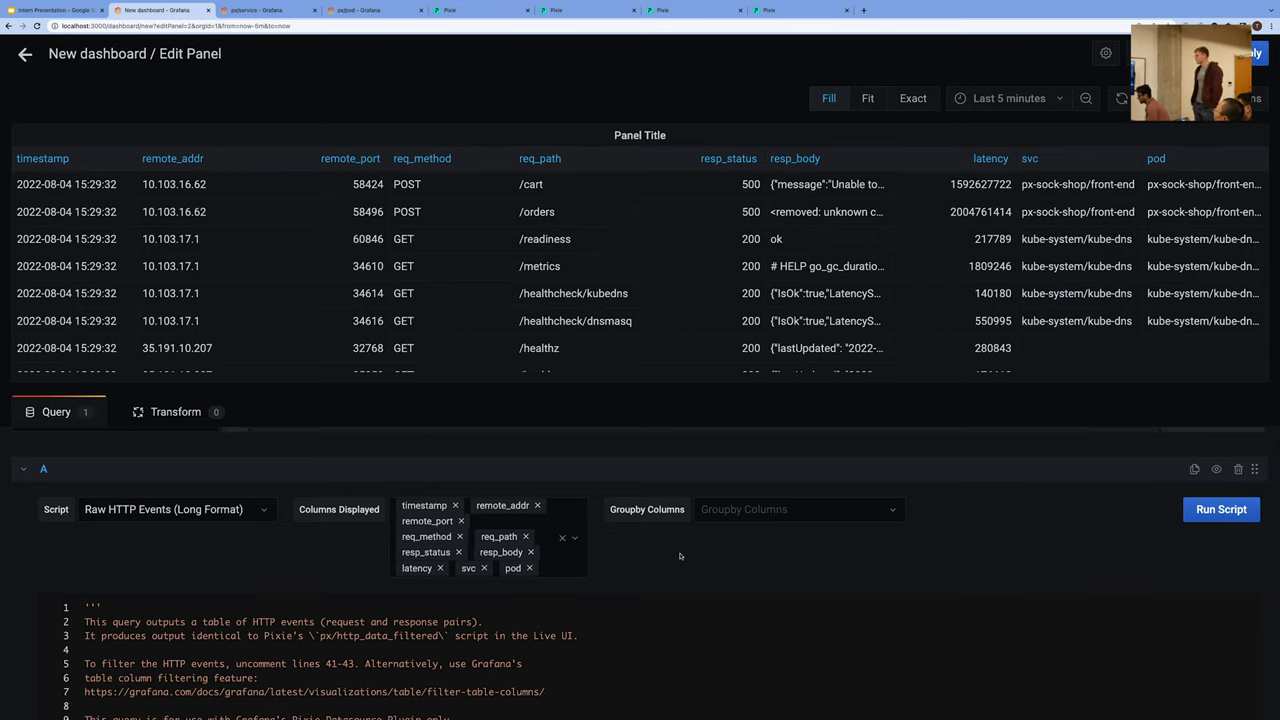
left_click(730, 521)
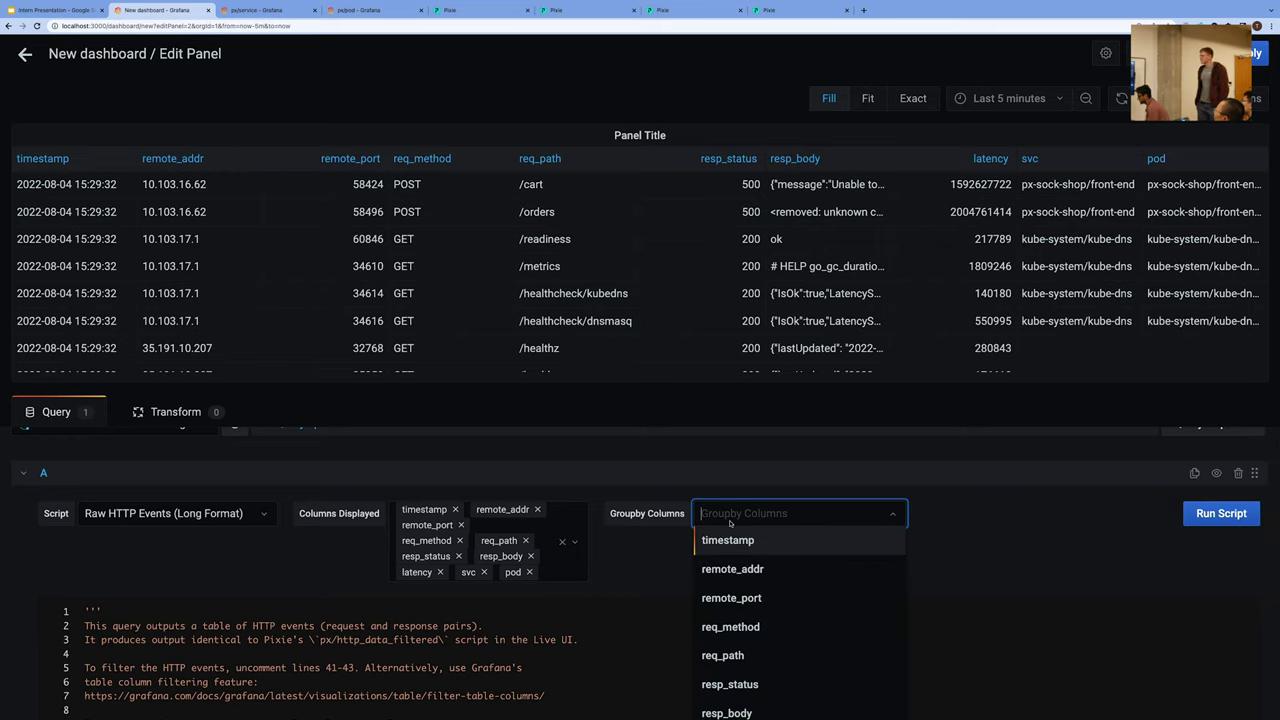
left_click(738, 543)
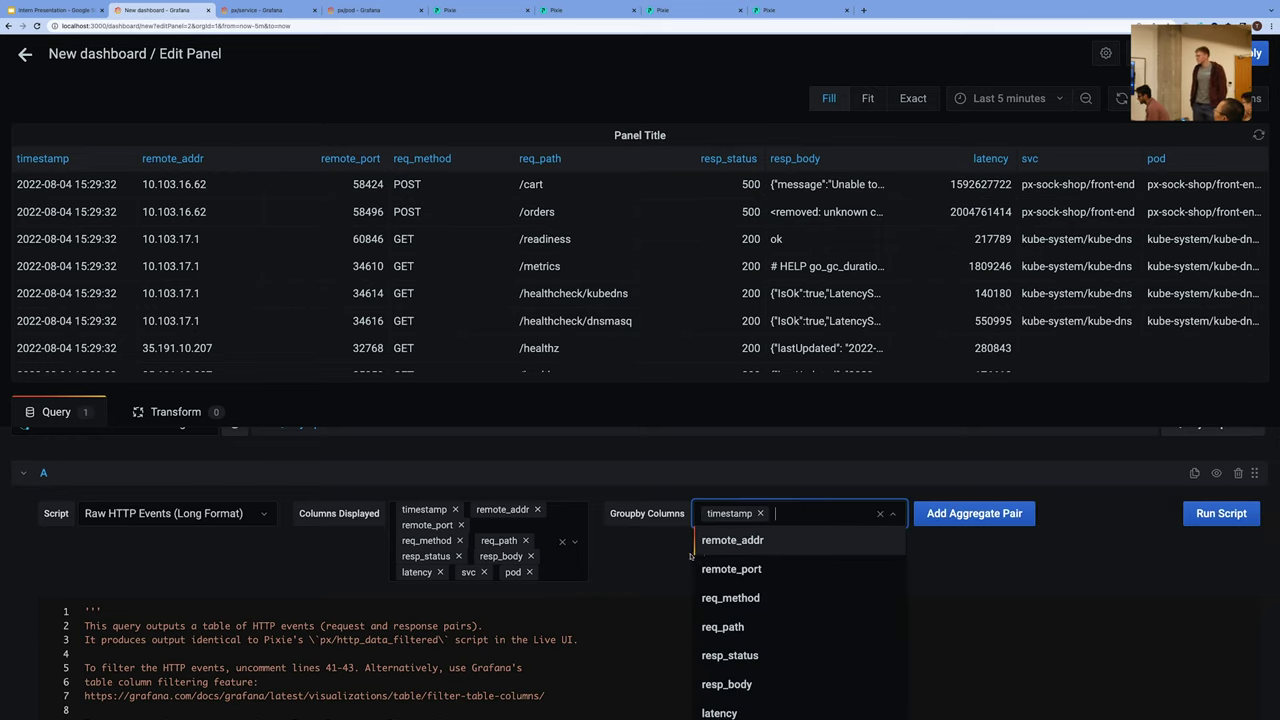
left_click(690, 556)
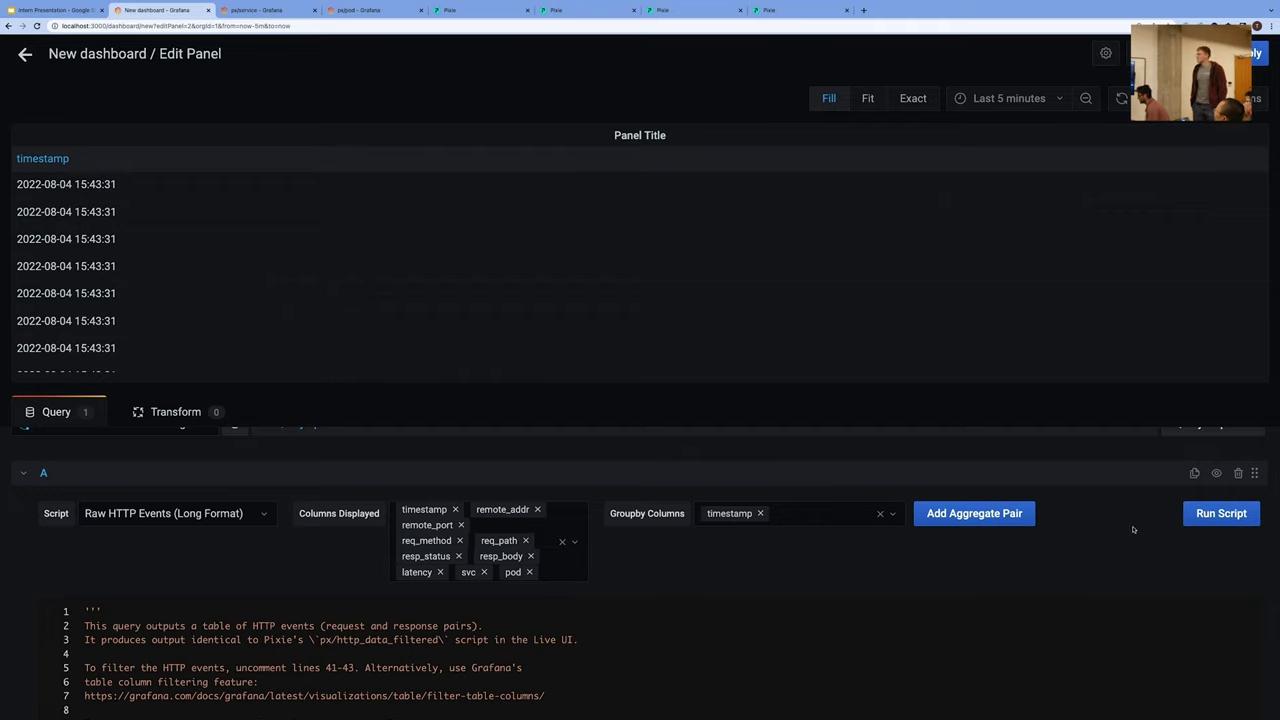
Add an aggregate pair using remote_port with the any function.
left_click(1017, 528)
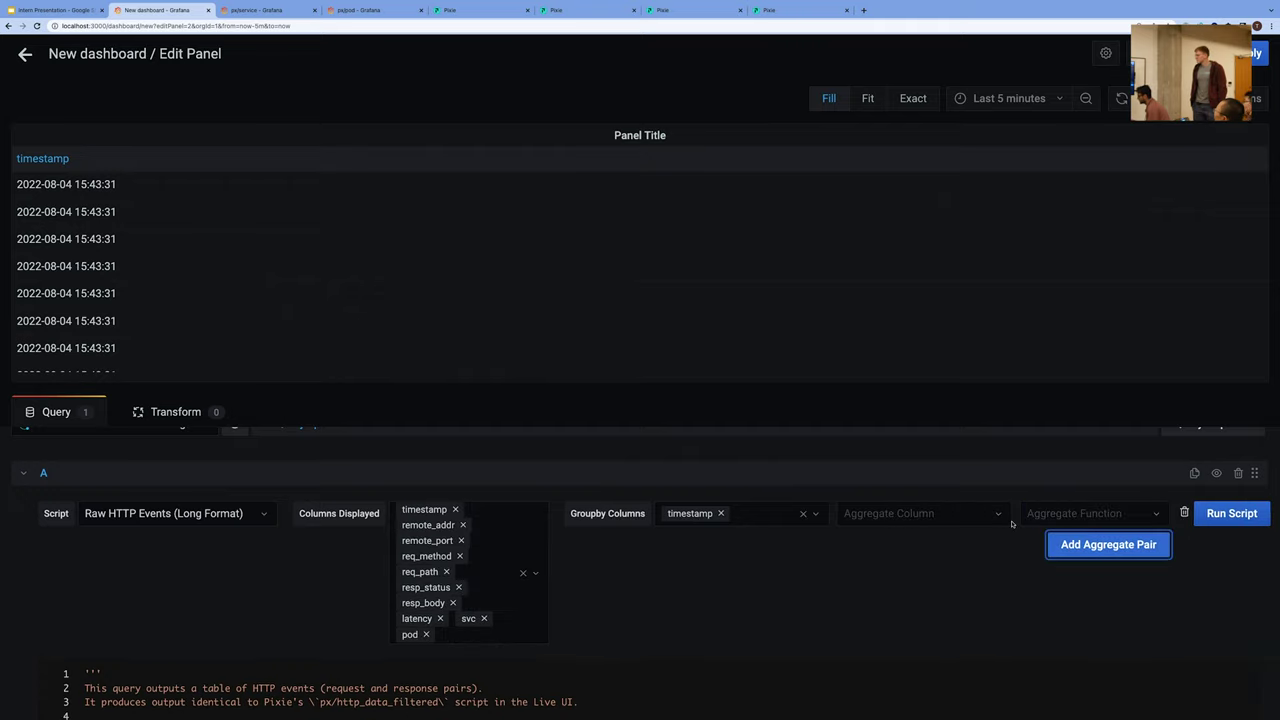
left_click(935, 519)
left_click(914, 568)
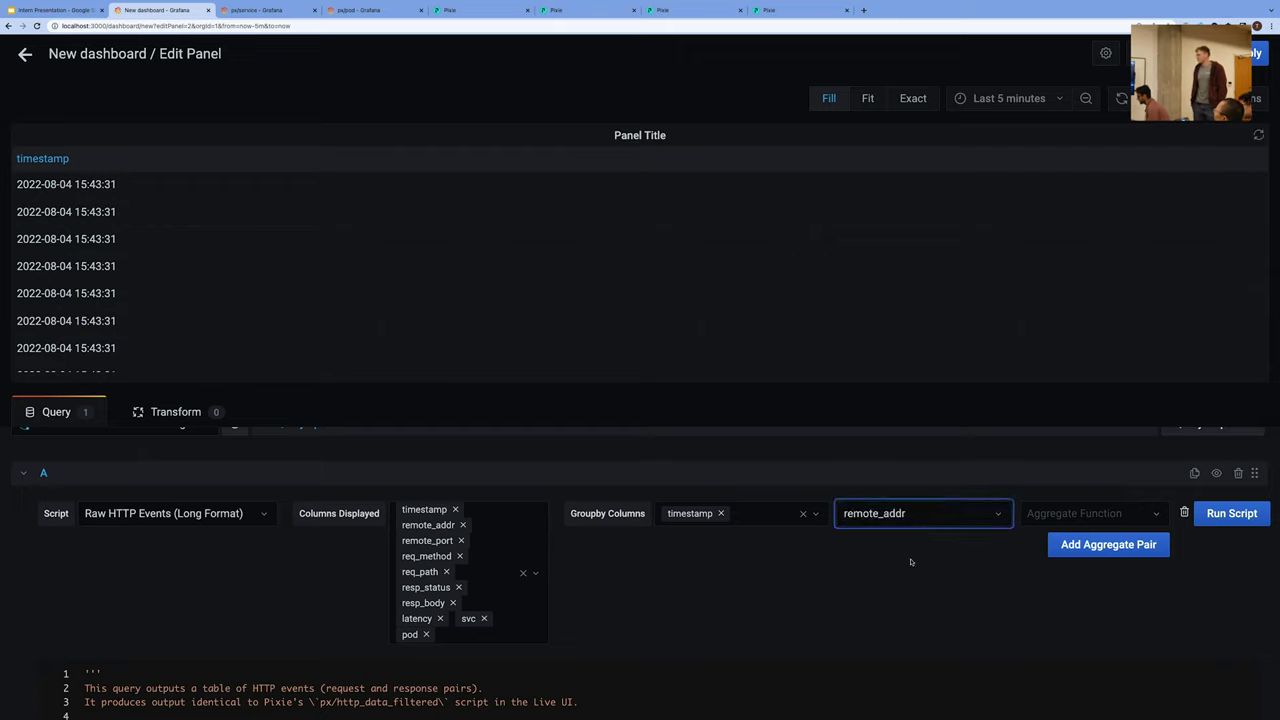
left_click(1030, 514)
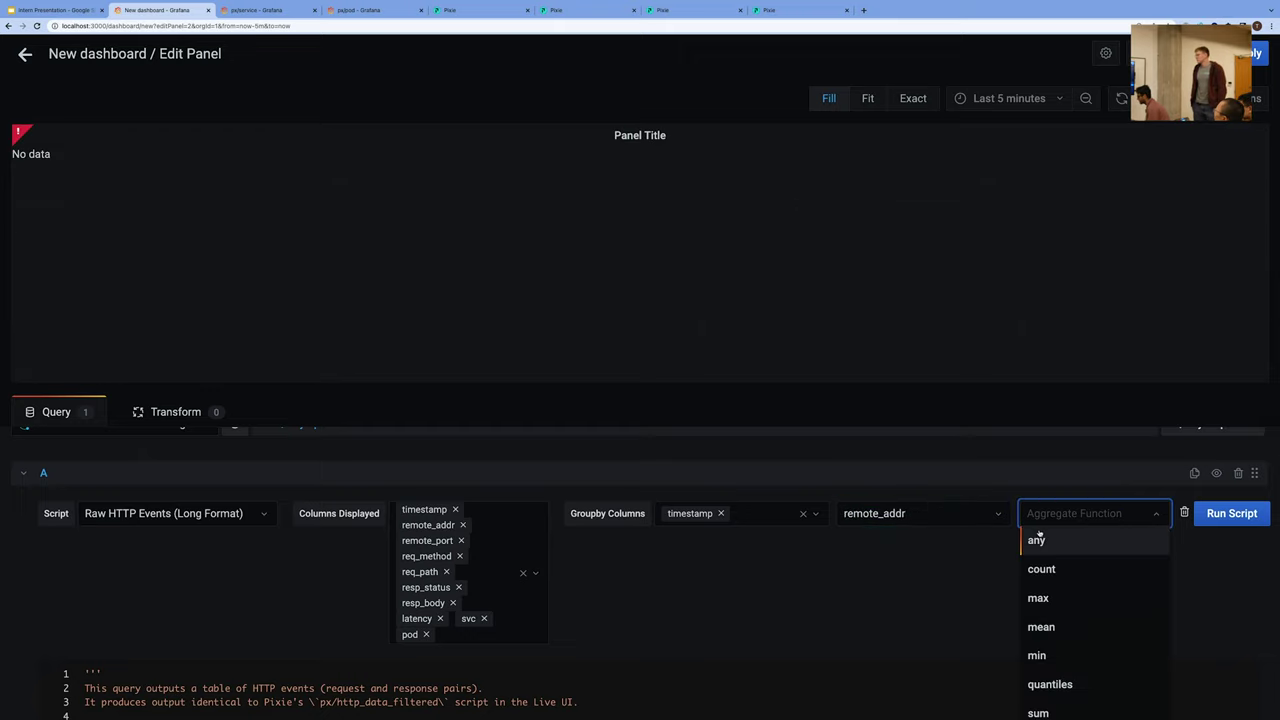
left_click(1037, 541)
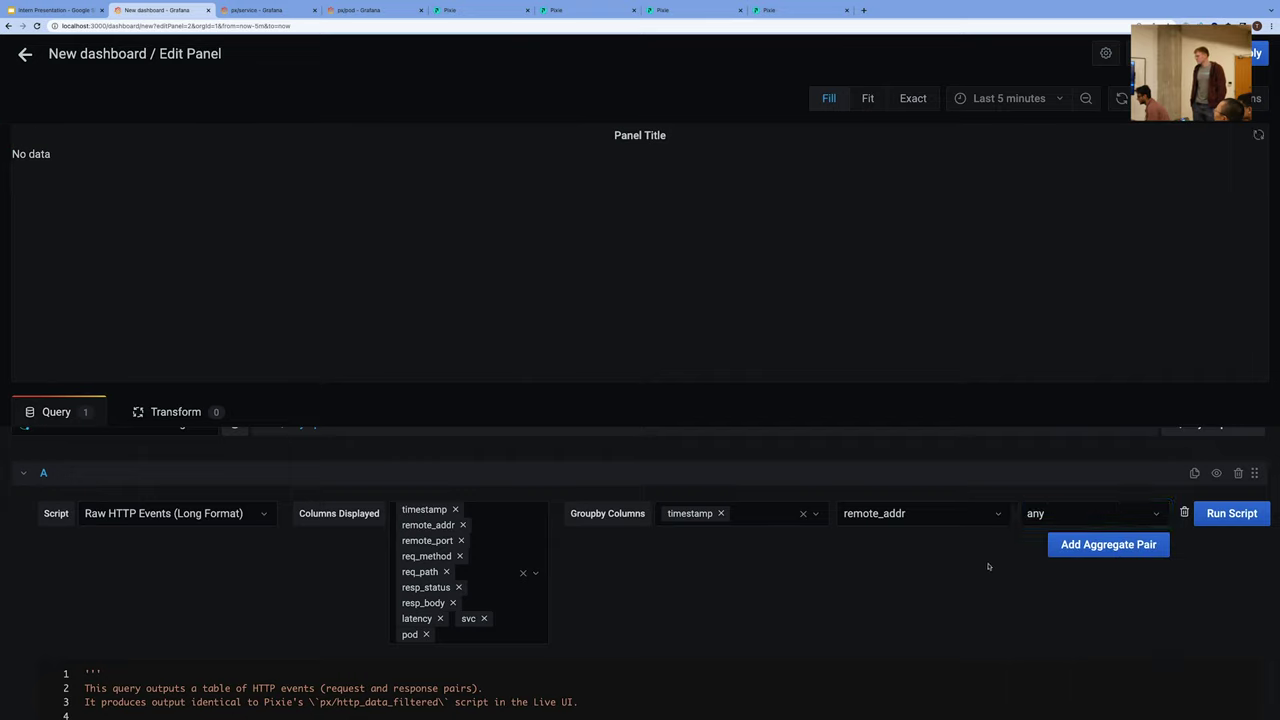
left_click(1216, 522)
left_click(940, 514)
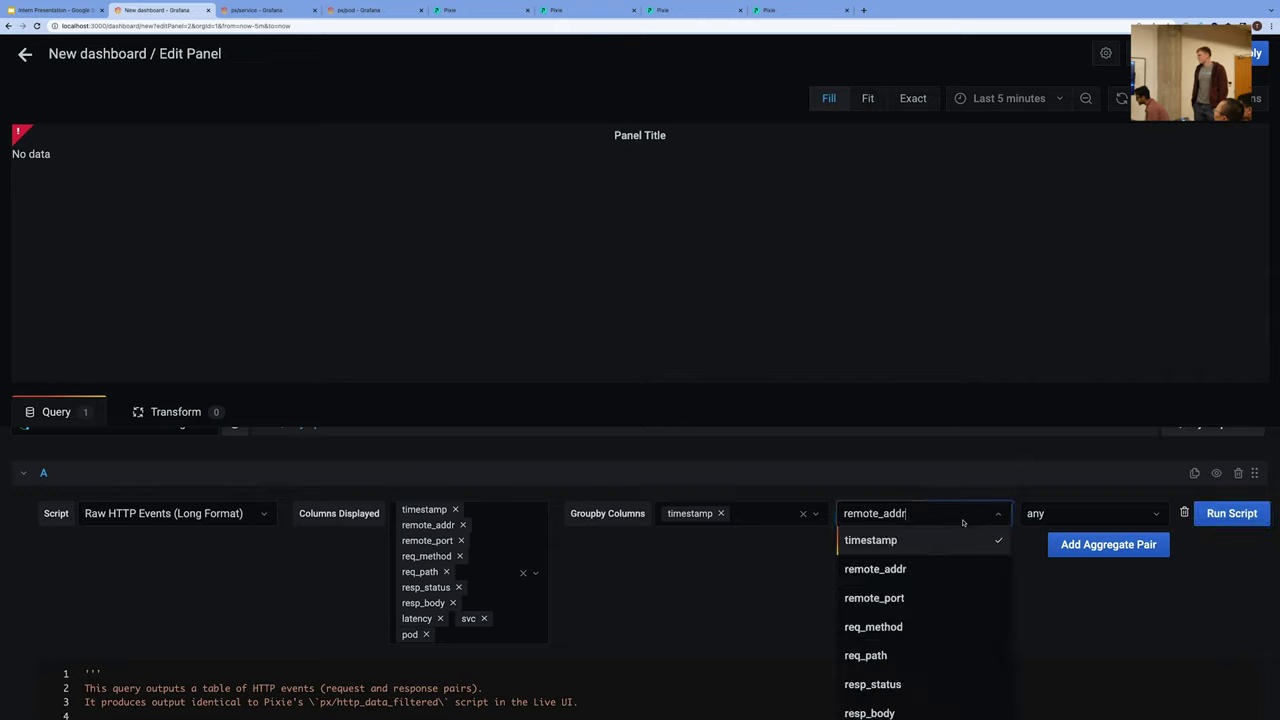
left_click(938, 595)
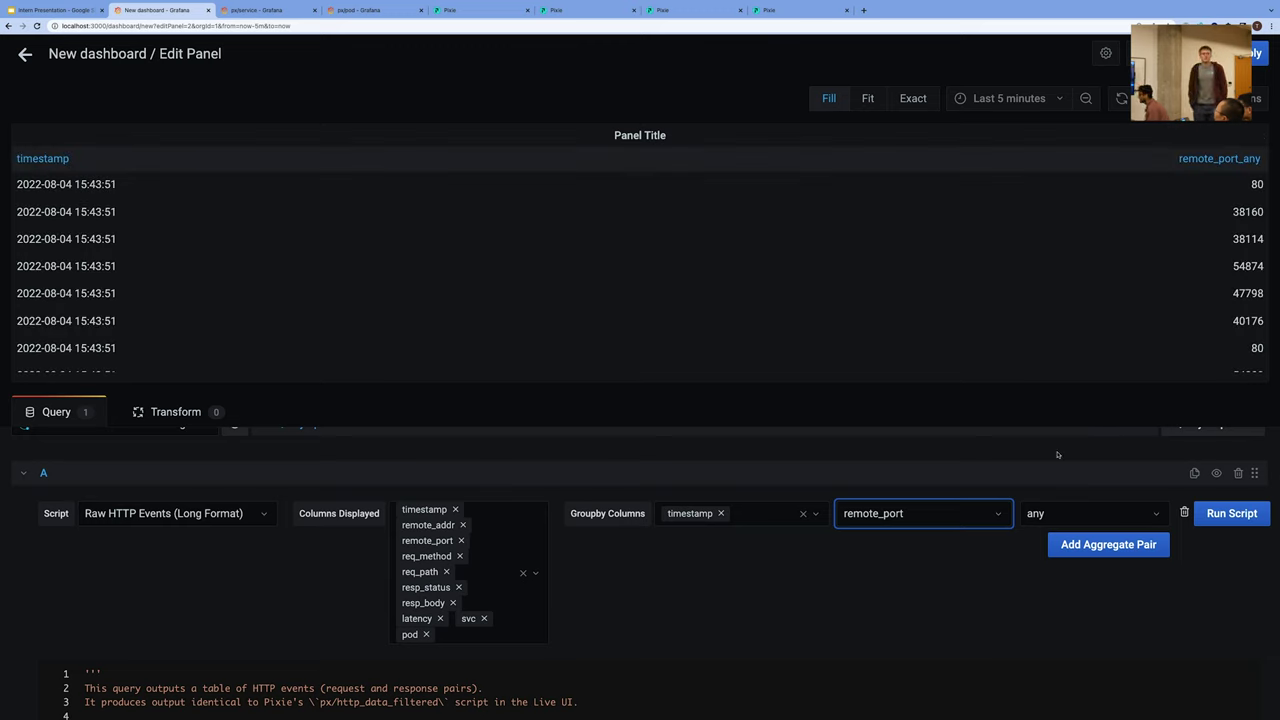
Add a second aggregate pair row, then view the px/service dashboard for front-end.
left_click(1082, 539)
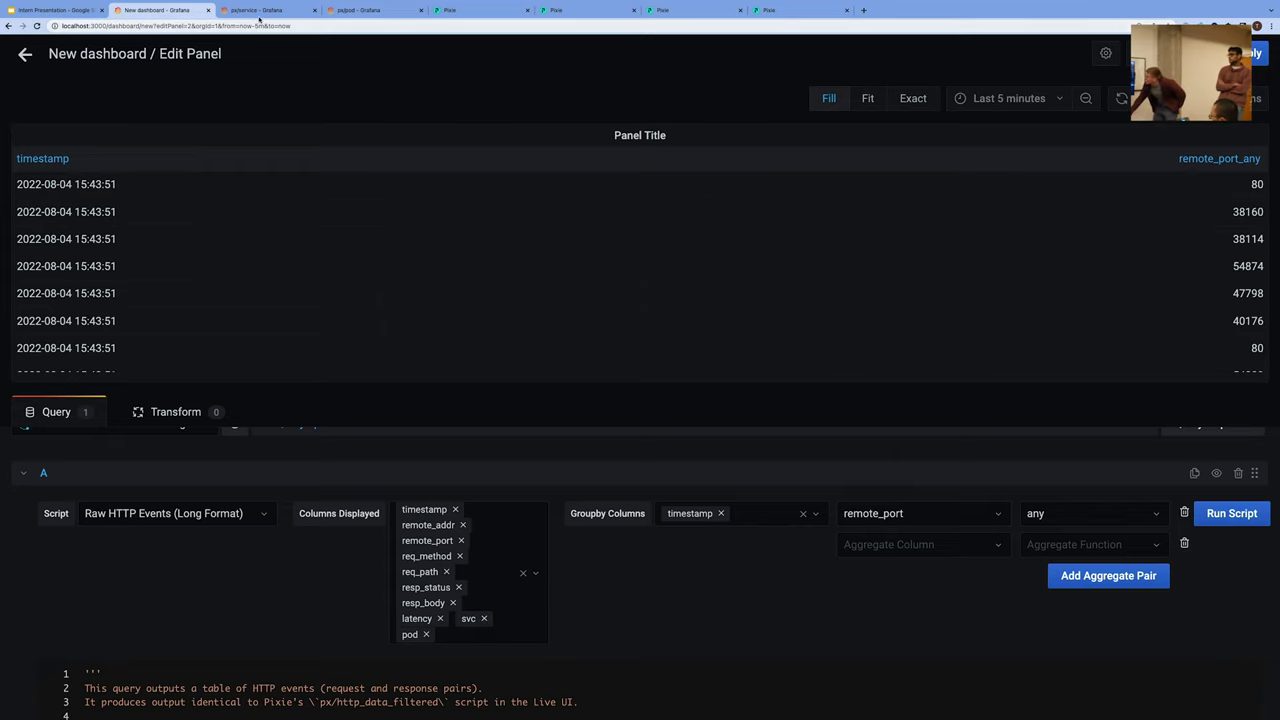
left_click(257, 10)
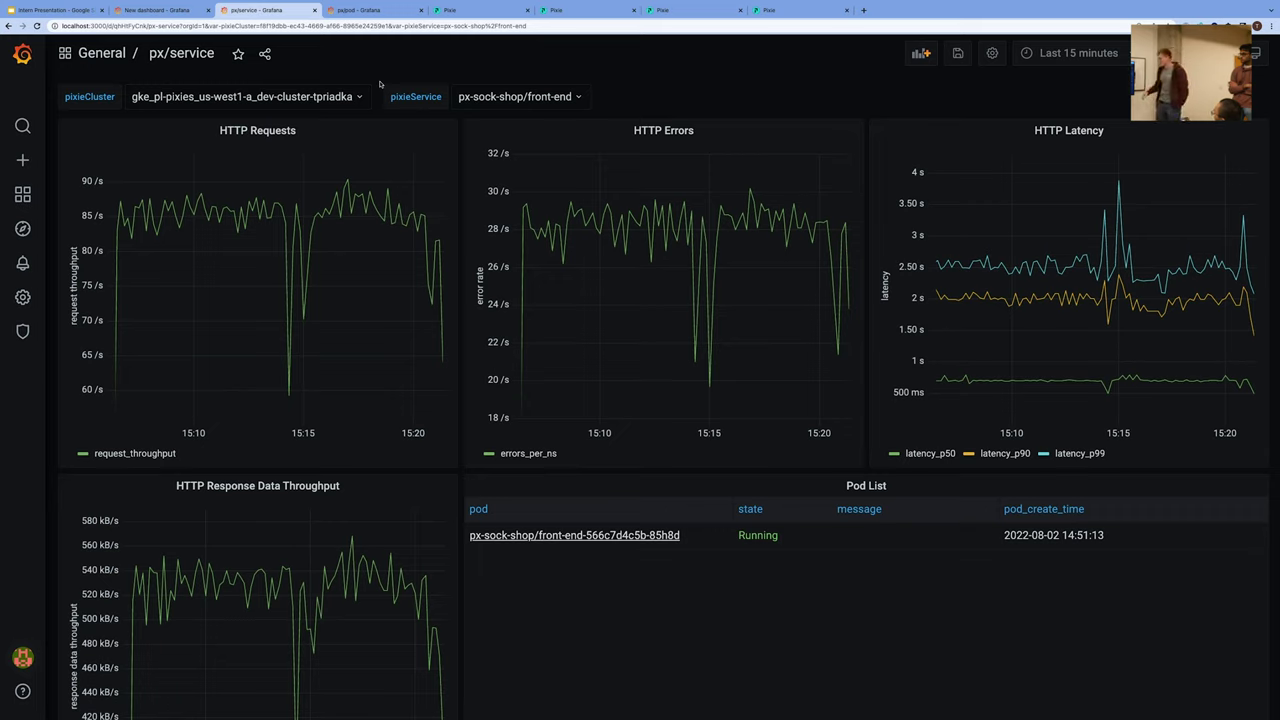
Set pixieService to pl/kelvin-service and review its panels, then go to the px/pod dashboard.
left_click(500, 95)
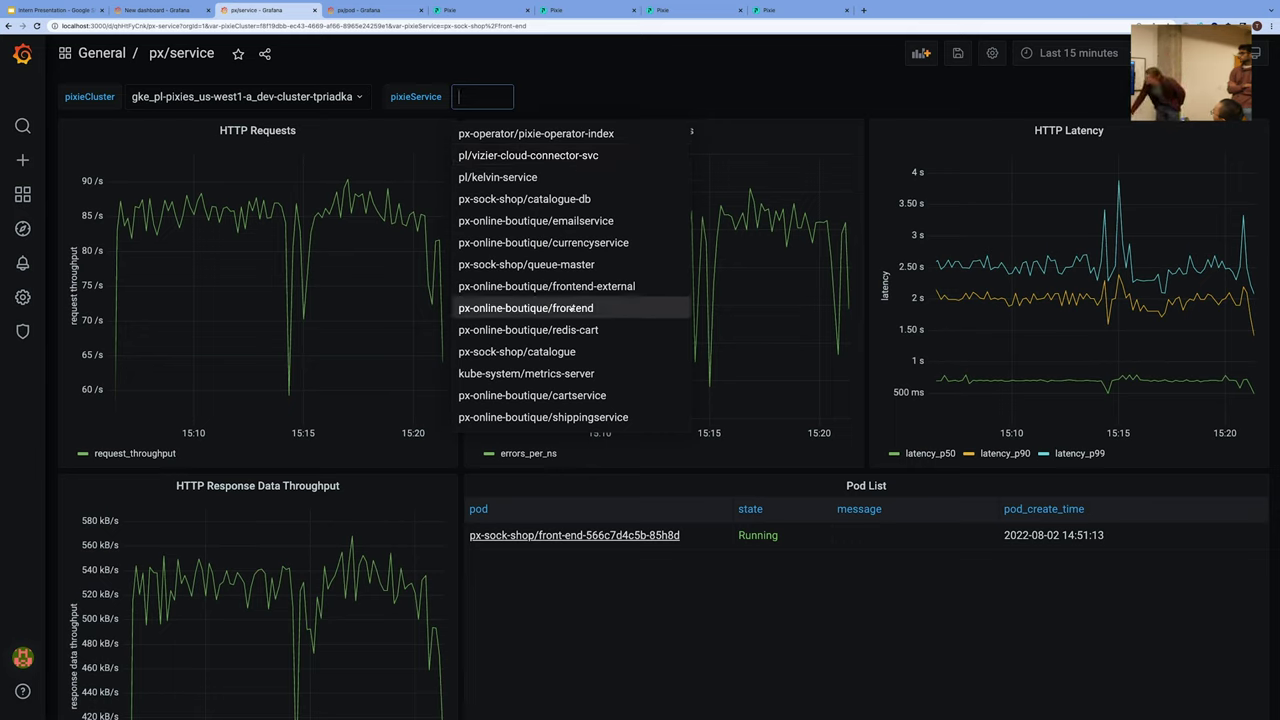
left_click(559, 177)
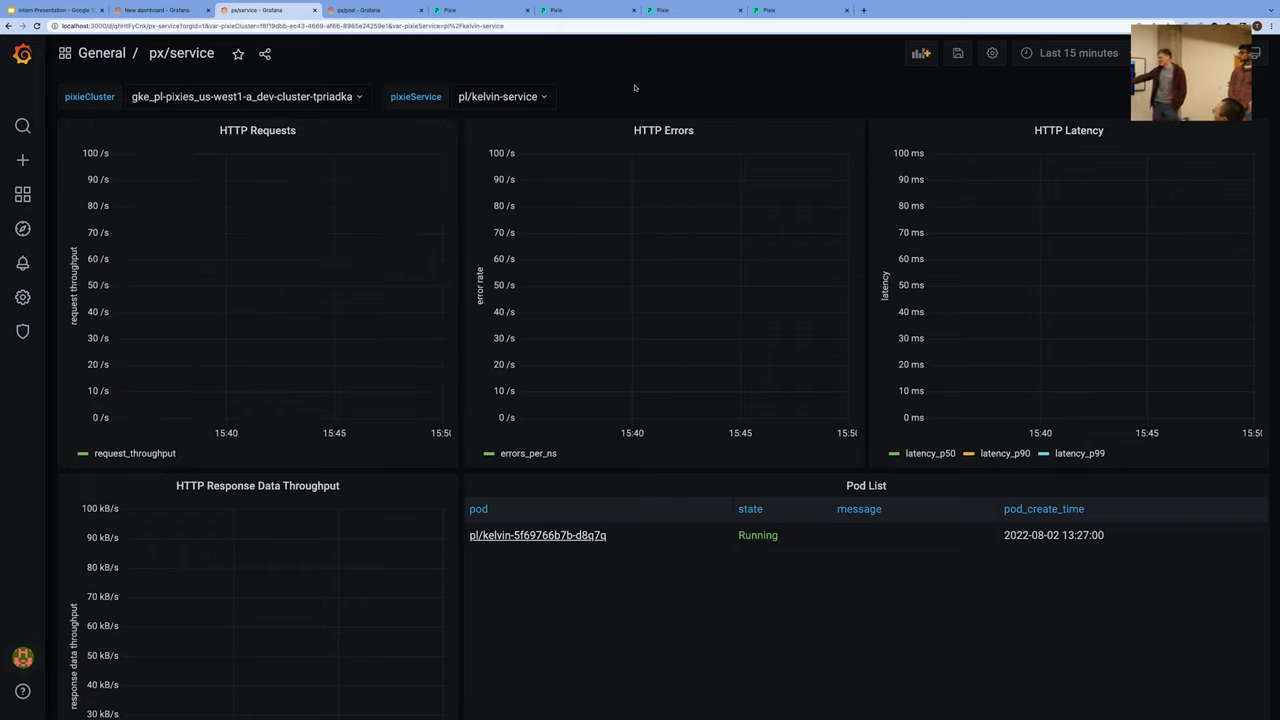
scroll(647, 158, "down", 6)
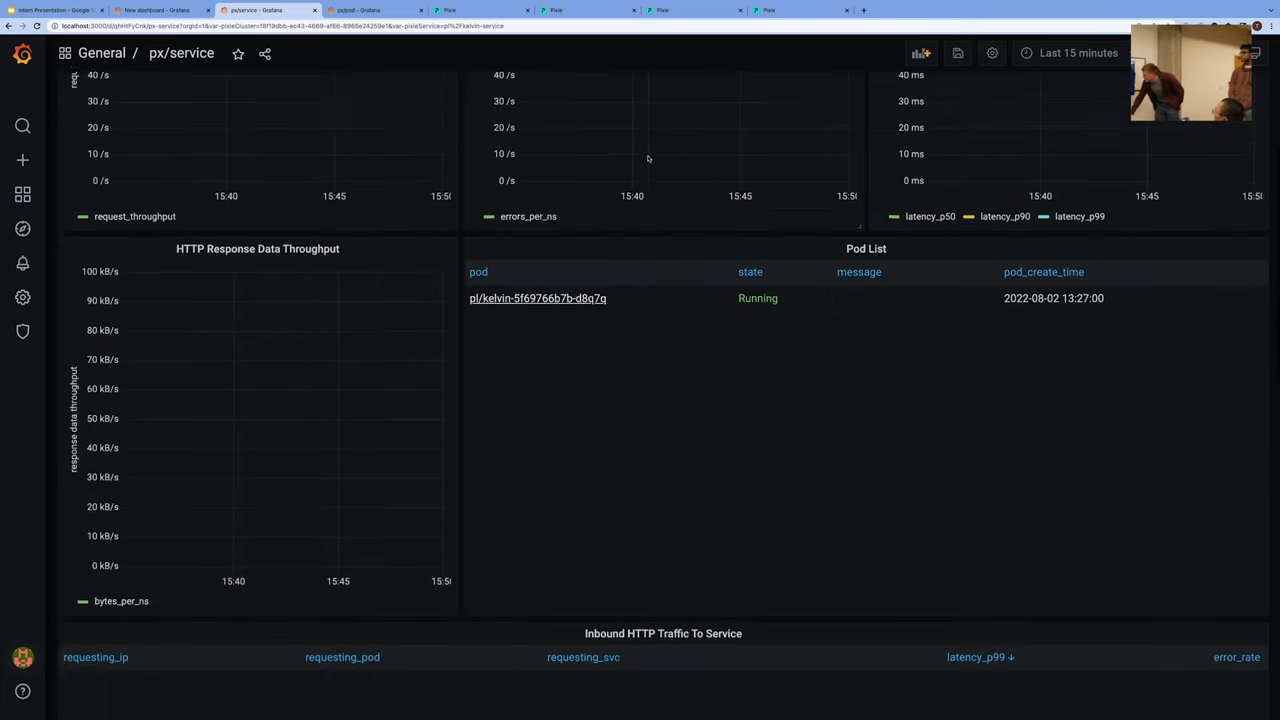
scroll(647, 158, "down", 4)
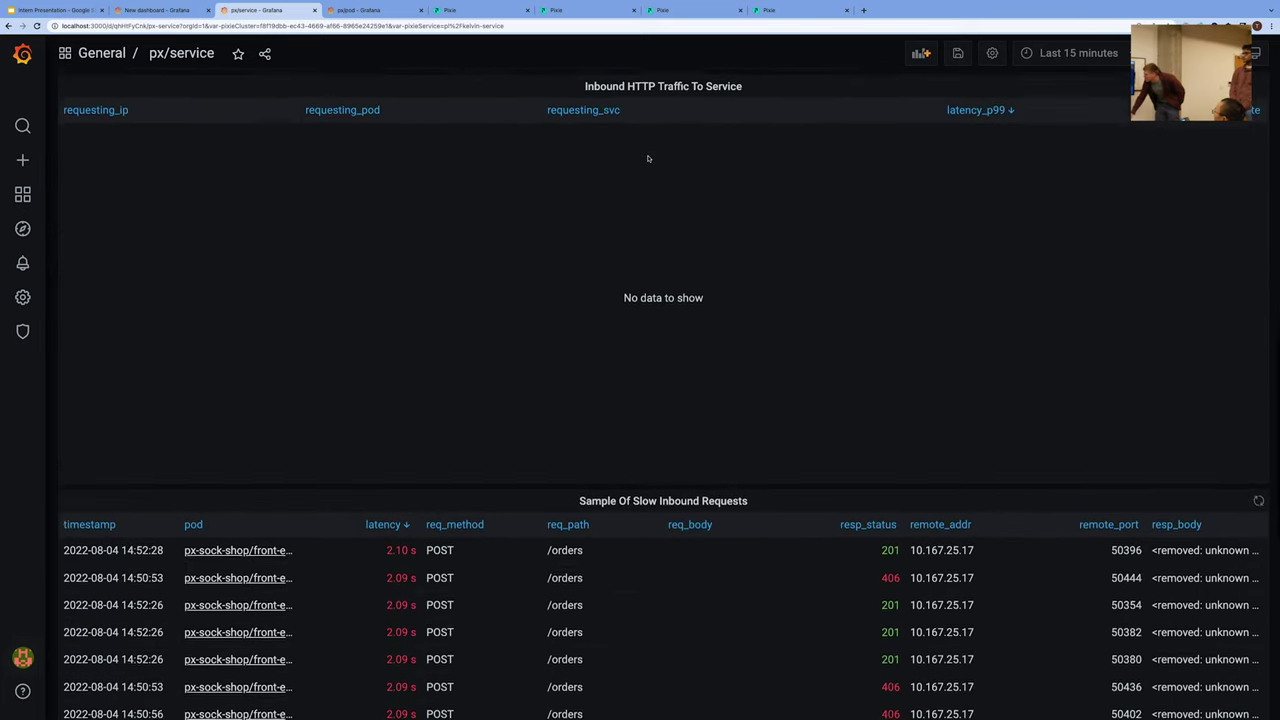
scroll(647, 158, "down", 1)
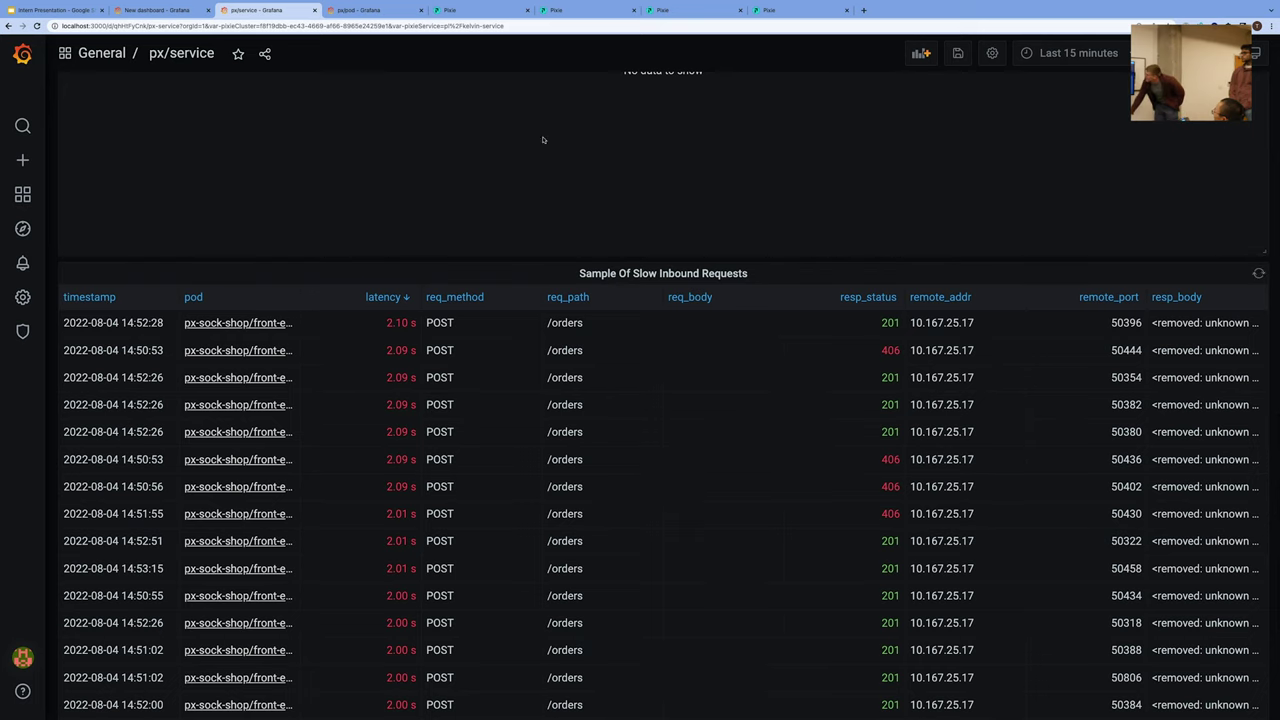
left_click(368, 10)
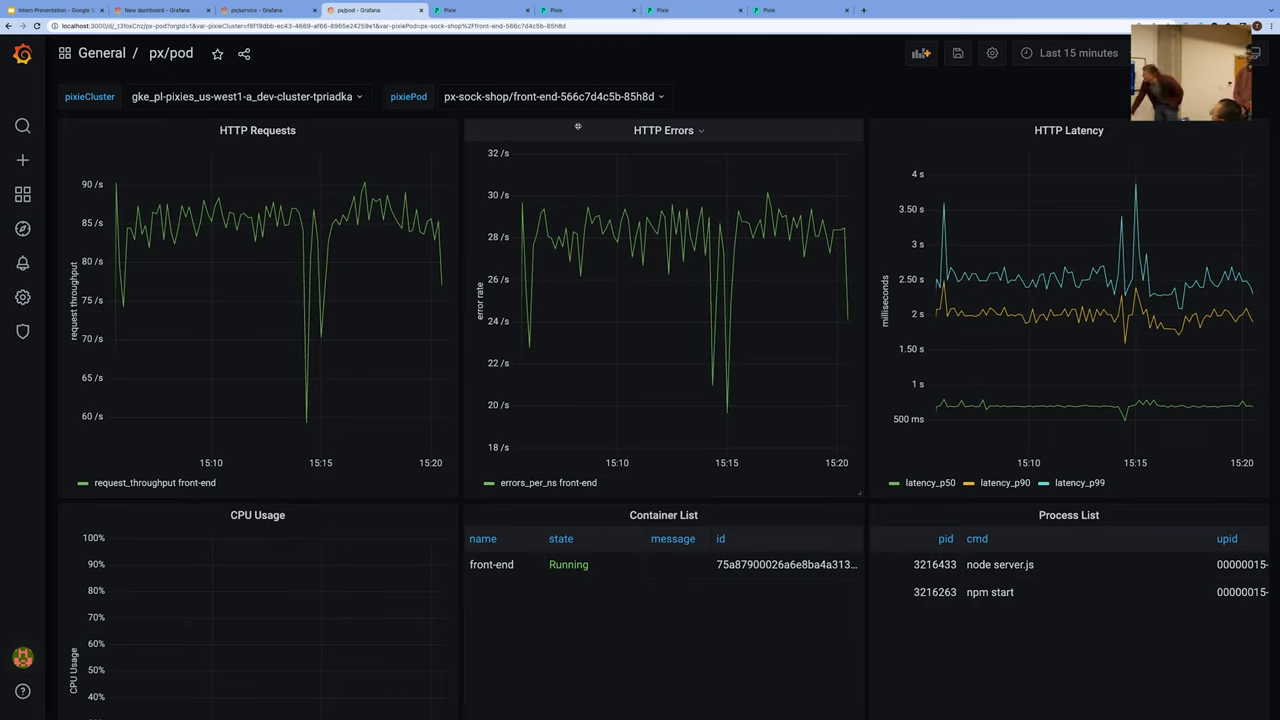
Review the front-end pod's CPU and network charts, then return to the Intern Presentation.
left_click(574, 96)
left_click(606, 81)
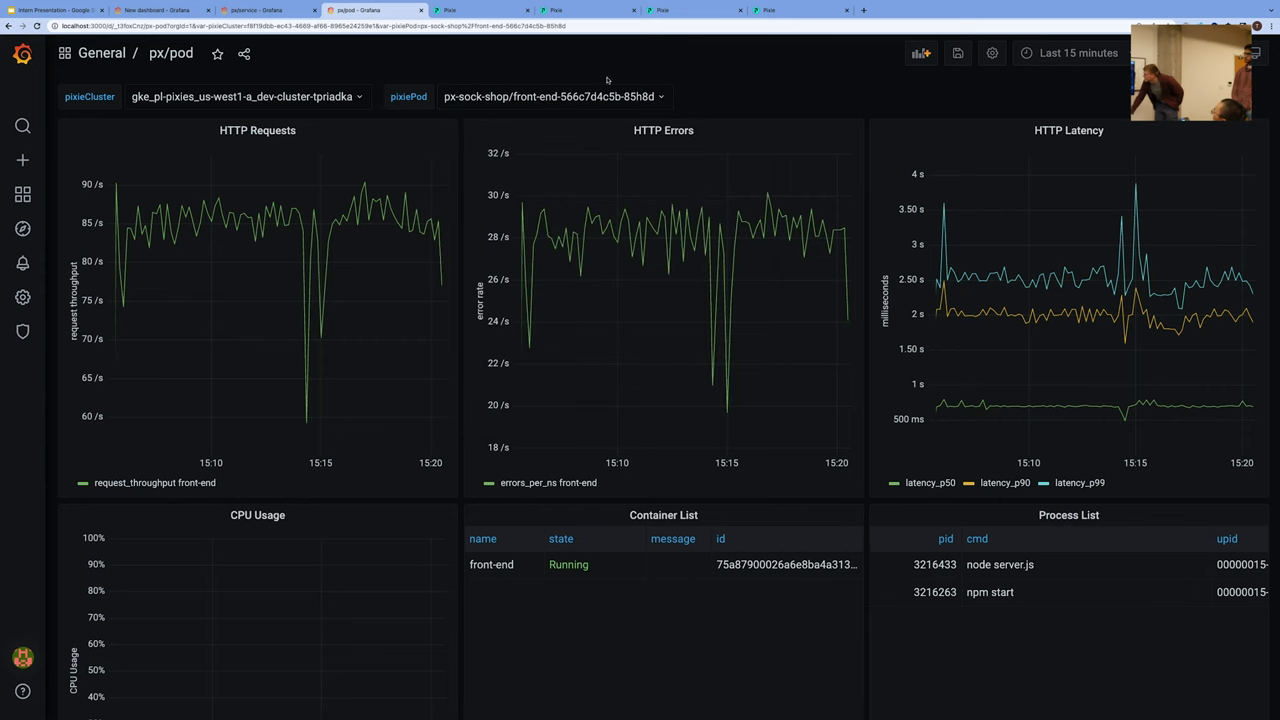
scroll(632, 210, "down", 2)
scroll(630, 207, "down", 2)
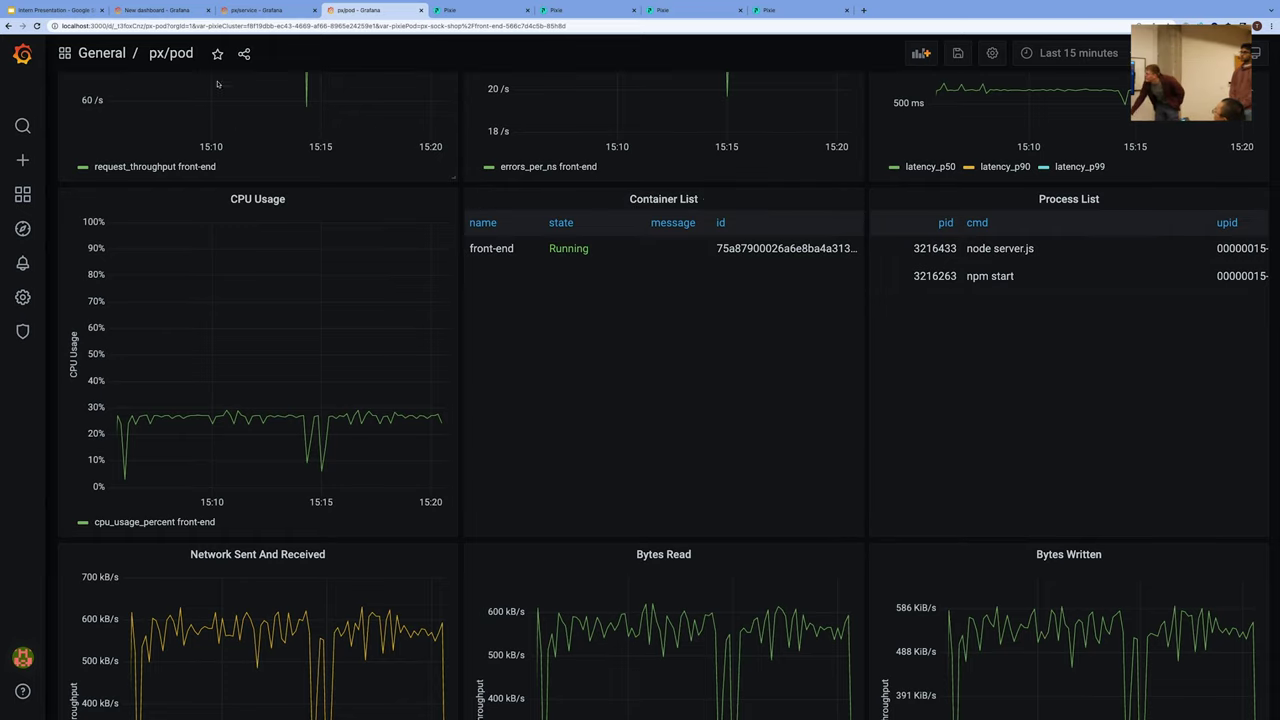
left_click(60, 10)
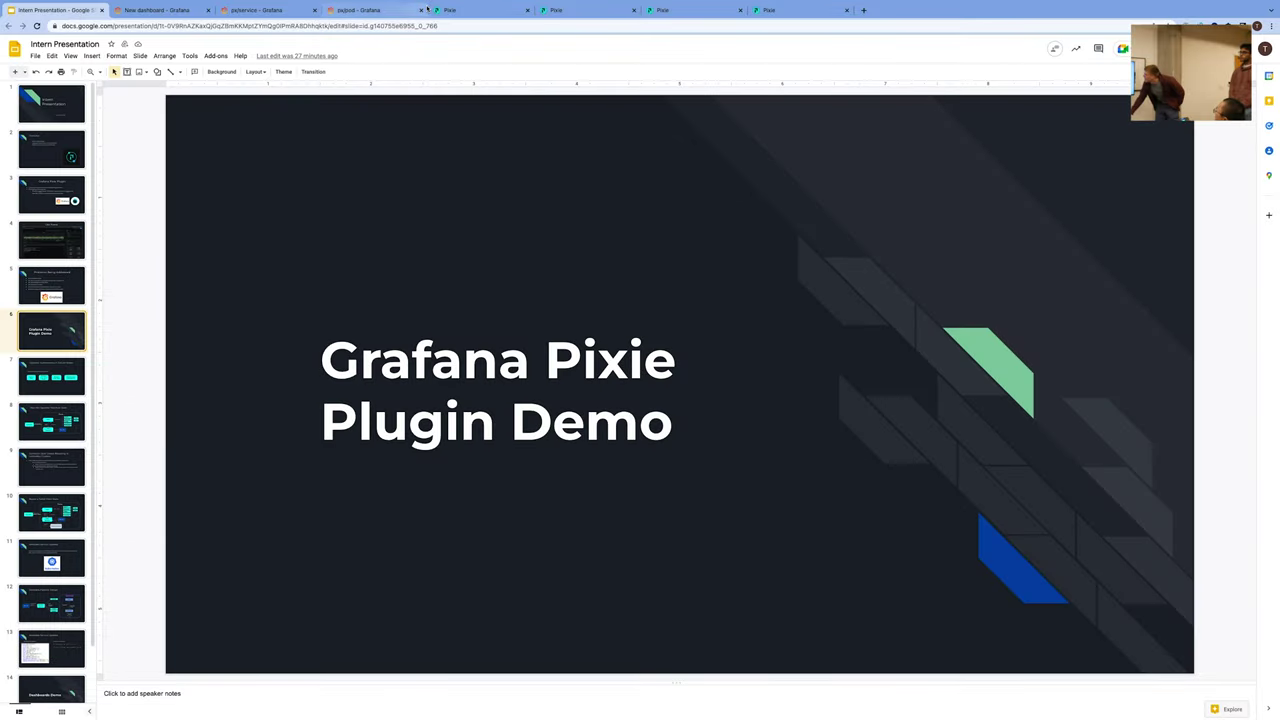